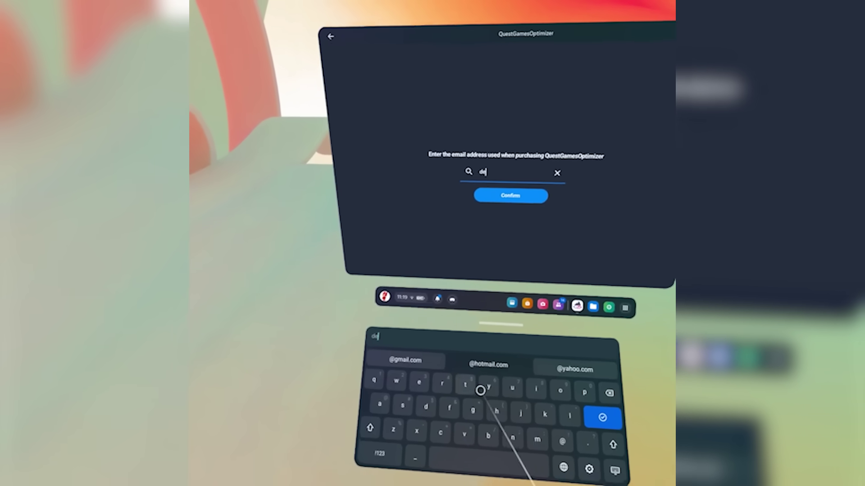
Complete the organization name SideQuestForever, tick the terms acknowledgement, and submit the new organization.
type("mo")
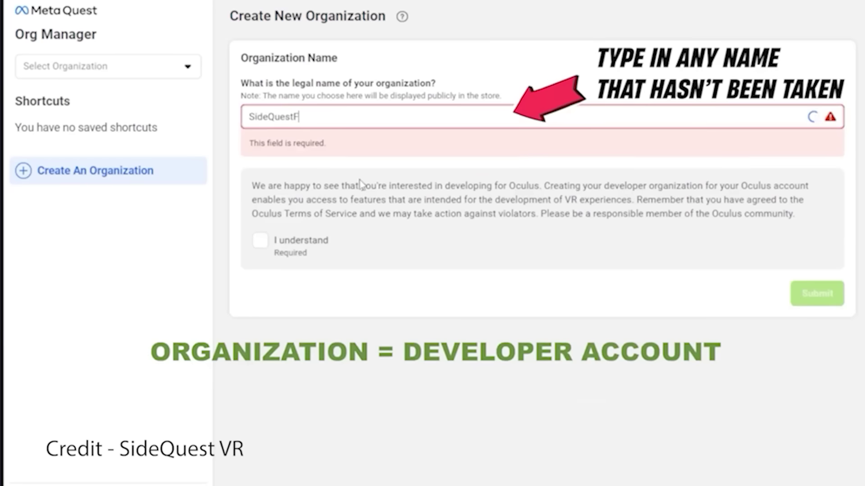
type("orever")
left_click(260, 213)
left_click(814, 269)
scroll(647, 315, "down", 15)
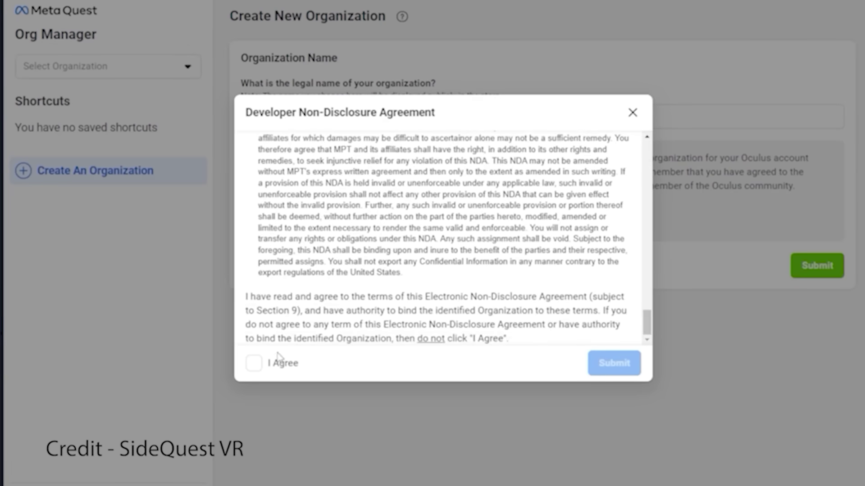
Tick I Agree on the Developer Non-Disclosure Agreement and submit it.
left_click(253, 363)
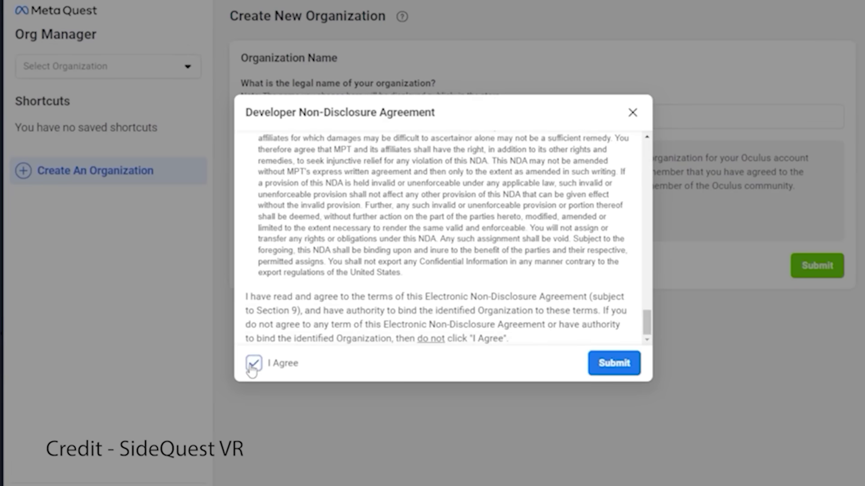
left_click(614, 365)
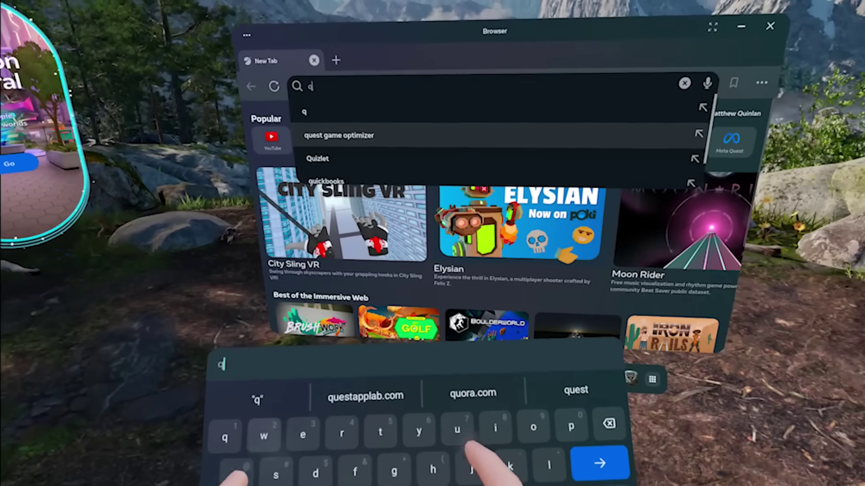
Search for quest games optimizer, open its itch.io page, and download QuestGamesOptimizer_10.0.0.apk.
type("uest game optimizer")
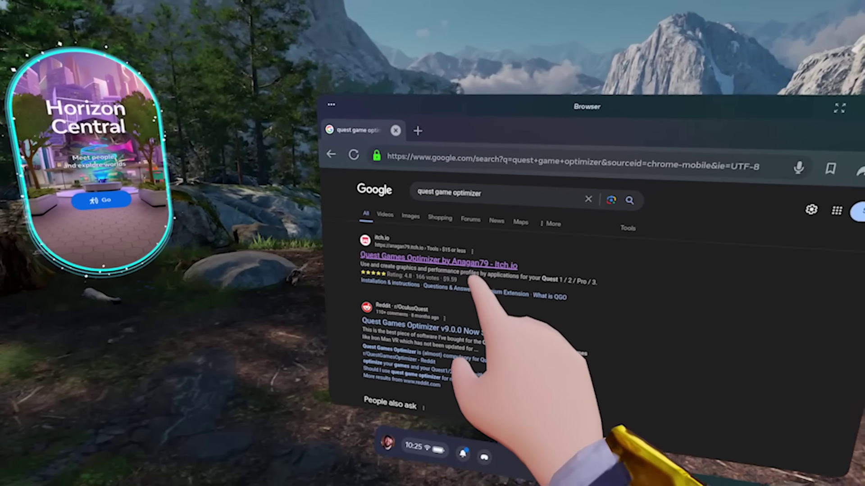
left_click(477, 274)
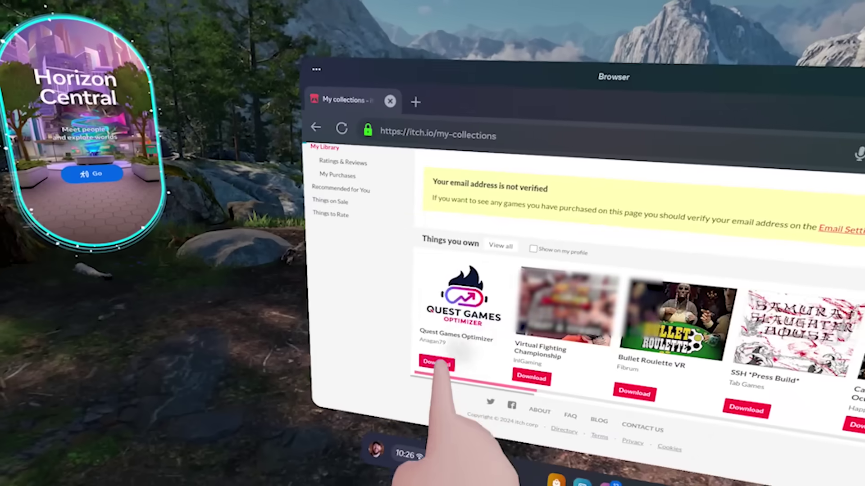
left_click(376, 472)
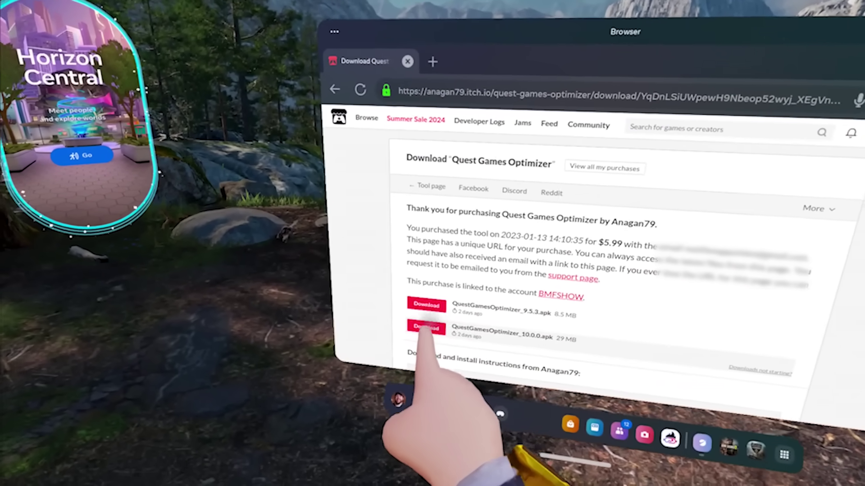
left_click(424, 328)
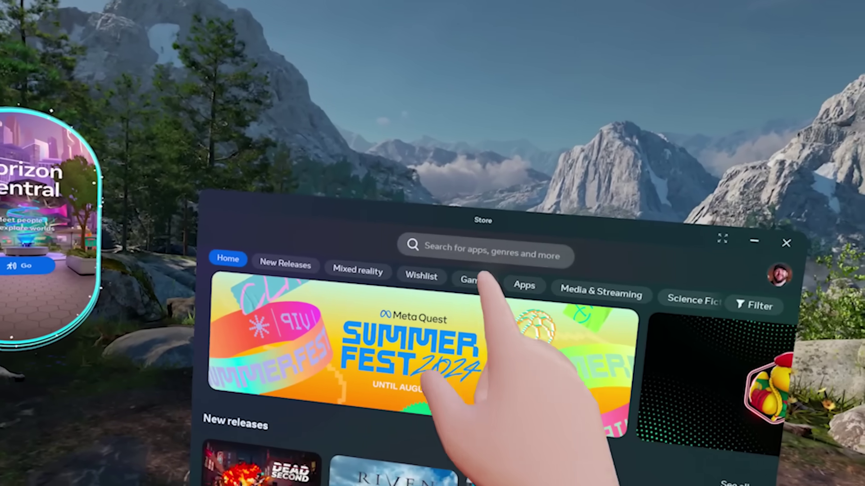
Search the Store for mobile vr station and open the Mobile VR Station result.
left_click(477, 255)
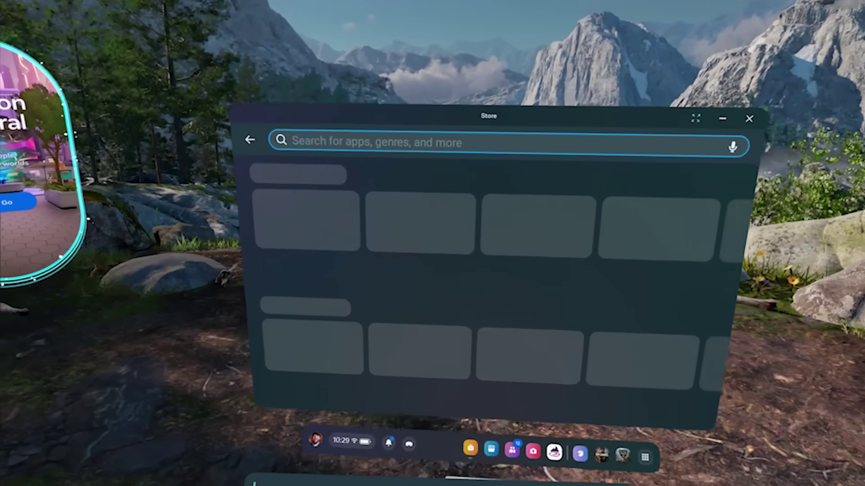
type("mo")
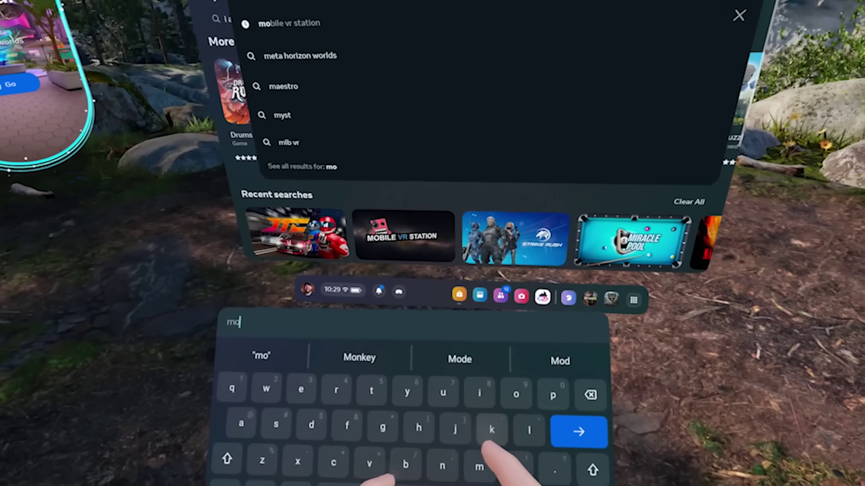
type("bilr")
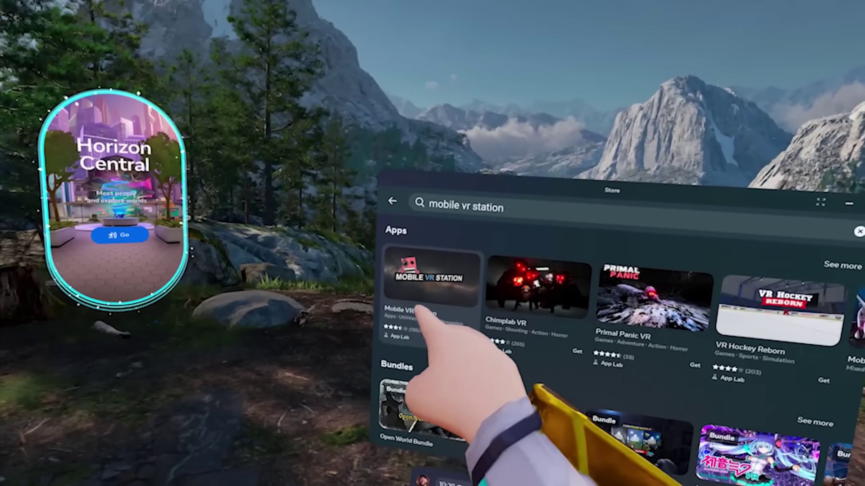
scroll(448, 352, "down", 2)
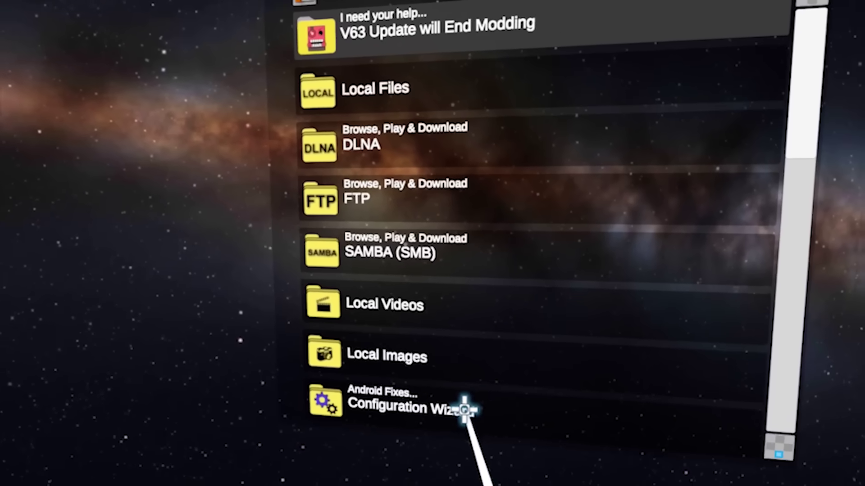
In the Configuration Wizard's Scoped Storage options, grant storage access to browse headset files.
left_click(464, 409)
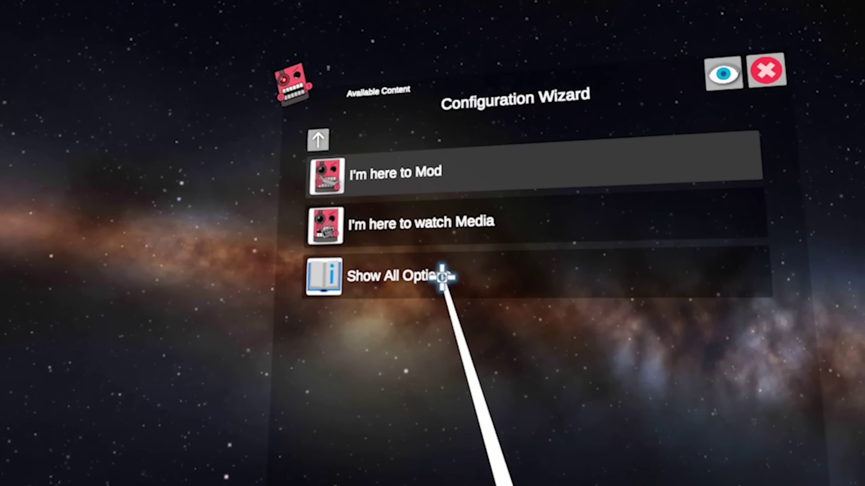
left_click(448, 304)
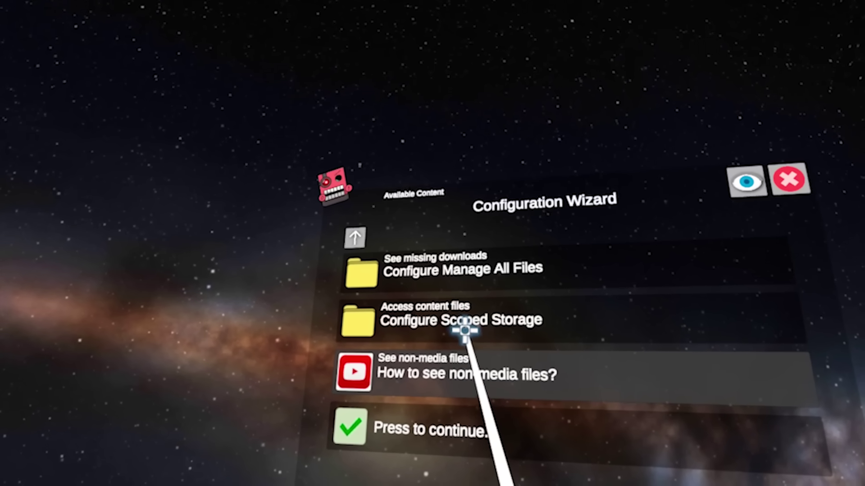
left_click(467, 320)
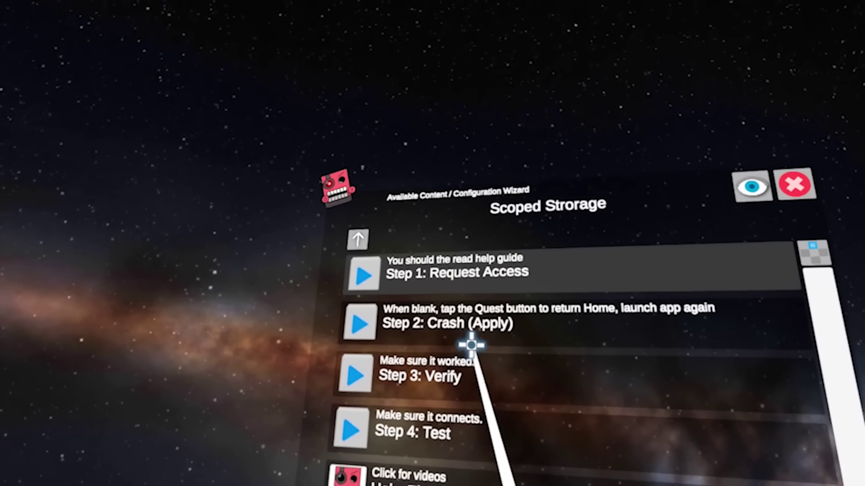
left_click(476, 266)
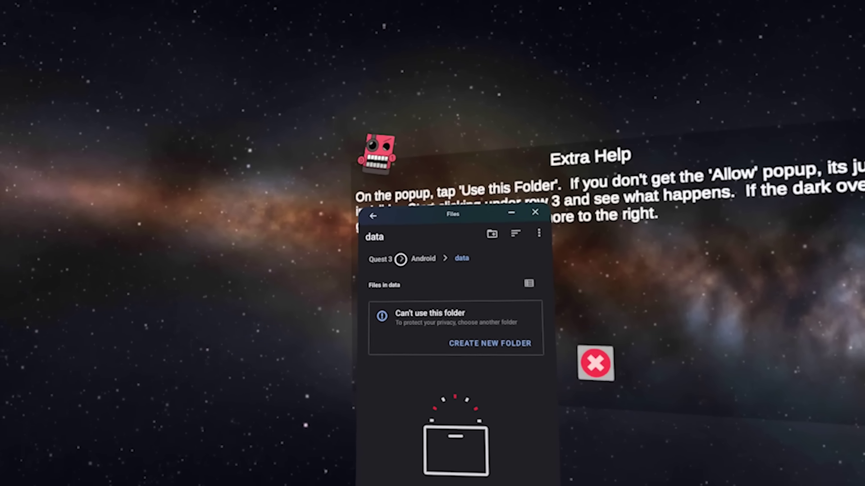
Browse to the Quest 3 Download folder and install the QuestGamesOptimizer APK, accepting the warning.
left_click(374, 255)
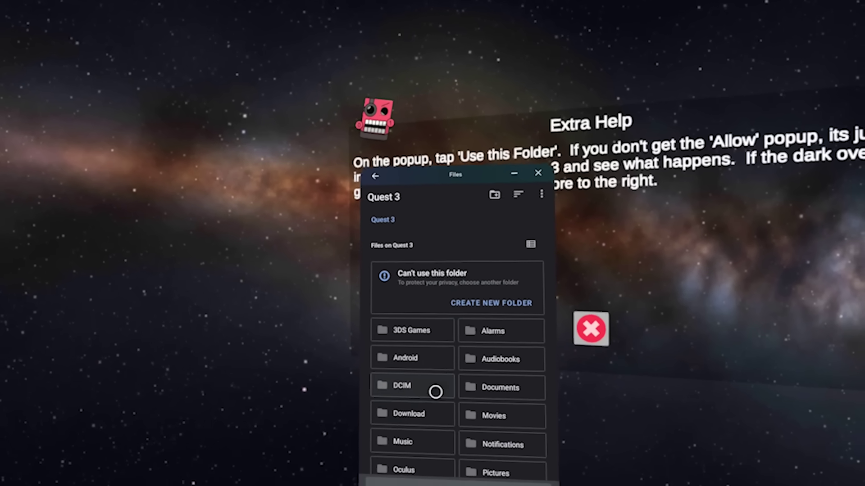
left_click(418, 442)
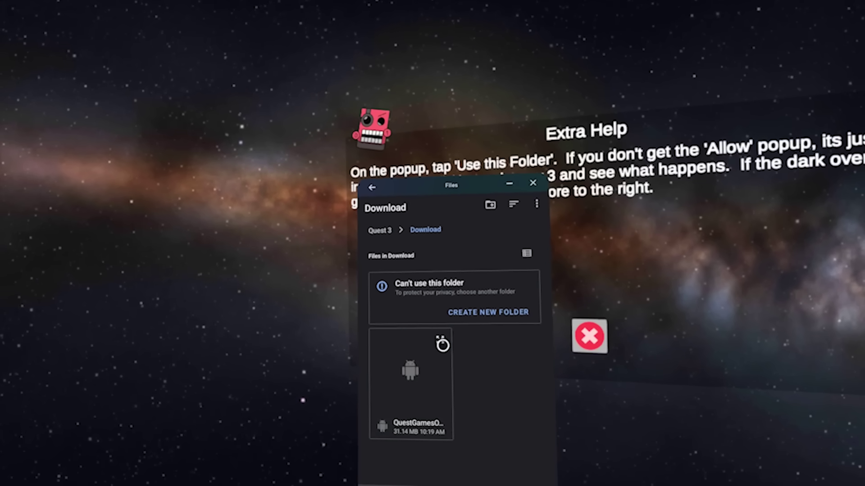
left_click(440, 344)
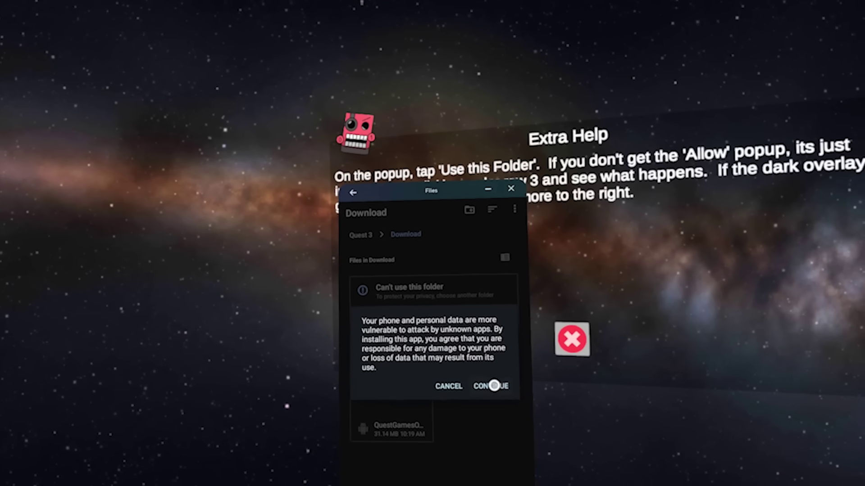
left_click(503, 390)
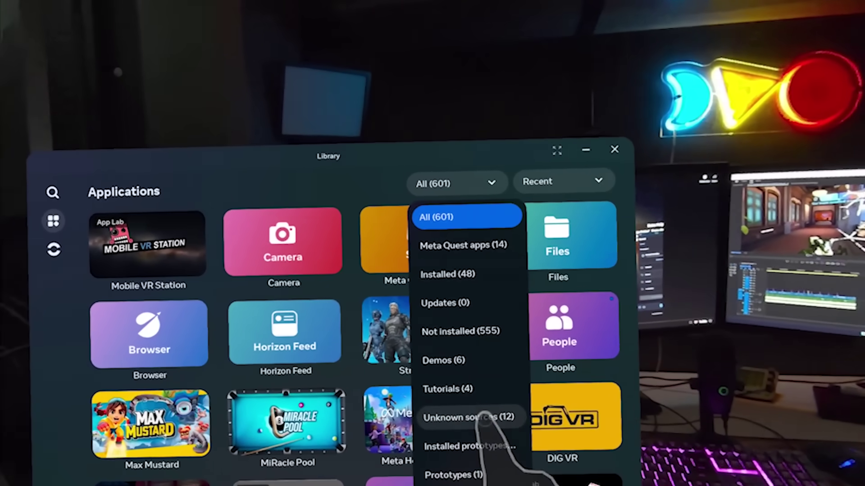
Filter the Library to Unknown sources, launch QuestGamesOptimizer, and start entering the purchase e-mail address.
left_click(451, 411)
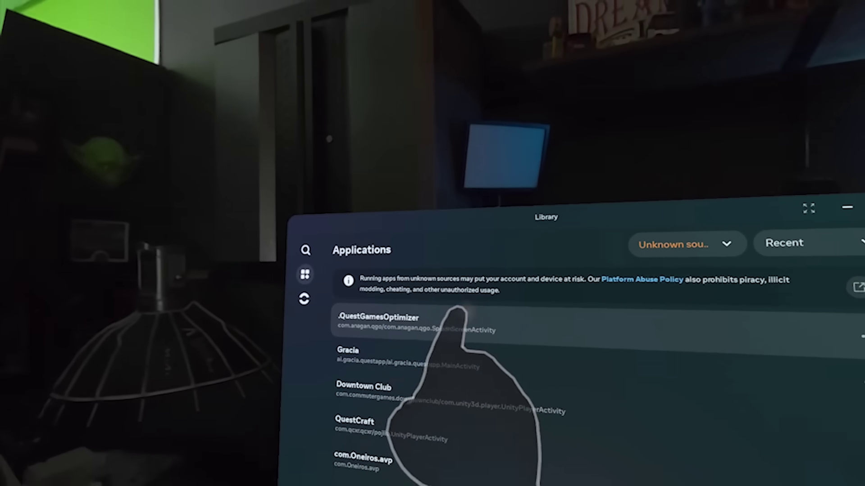
left_click(352, 308)
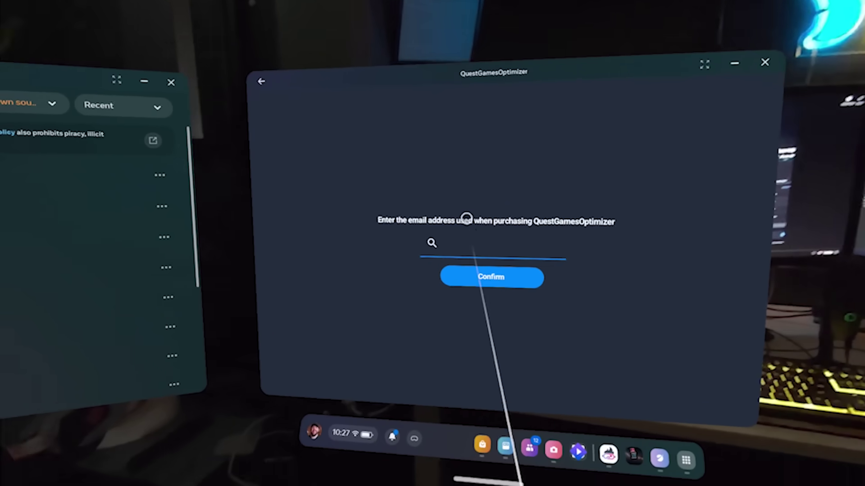
left_click(491, 250)
type("ma")
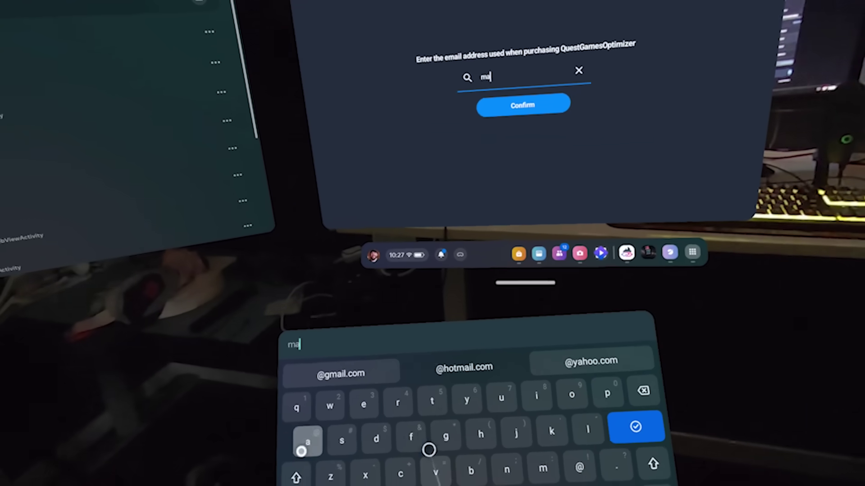
type("tthe")
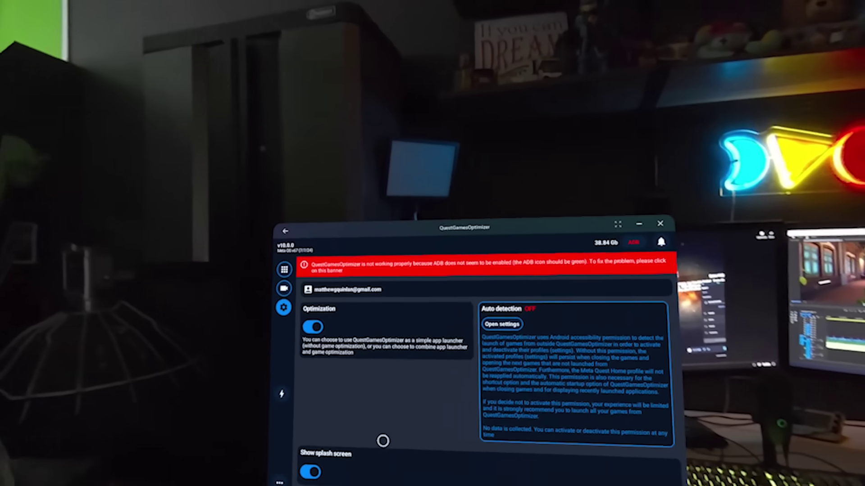
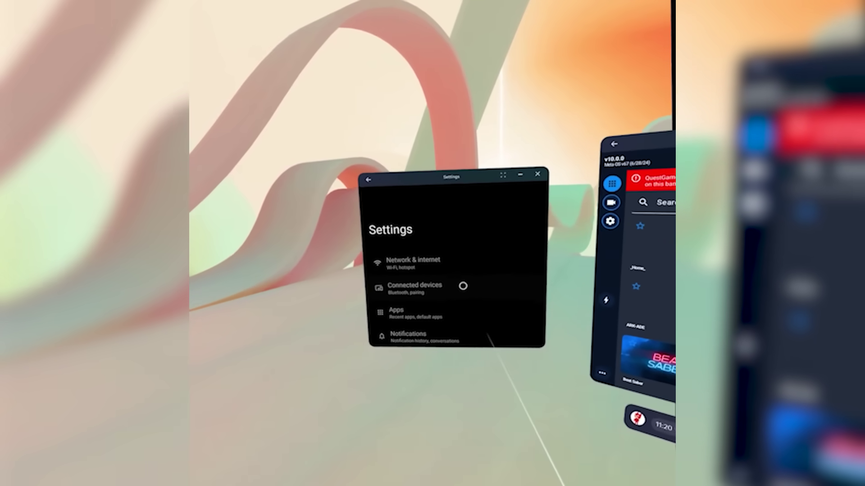
Check the headset's details page in Meta Quest Settings to confirm developer mode is already active.
scroll(522, 279, "down", 10)
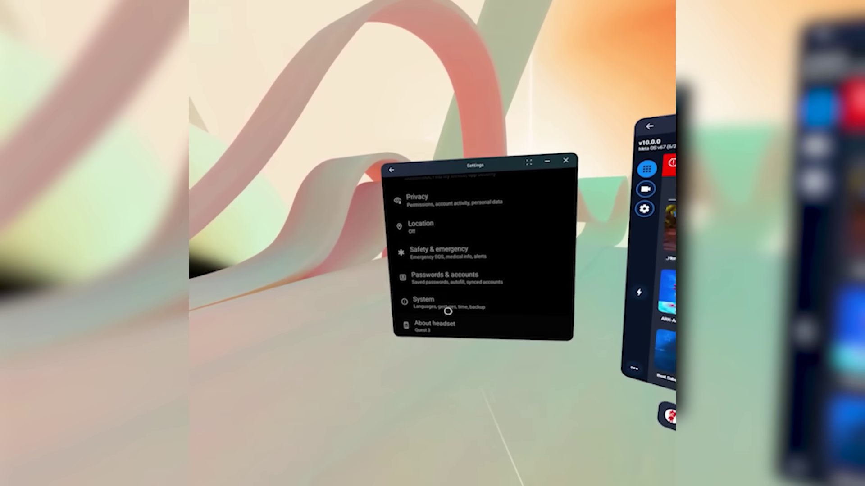
left_click(460, 328)
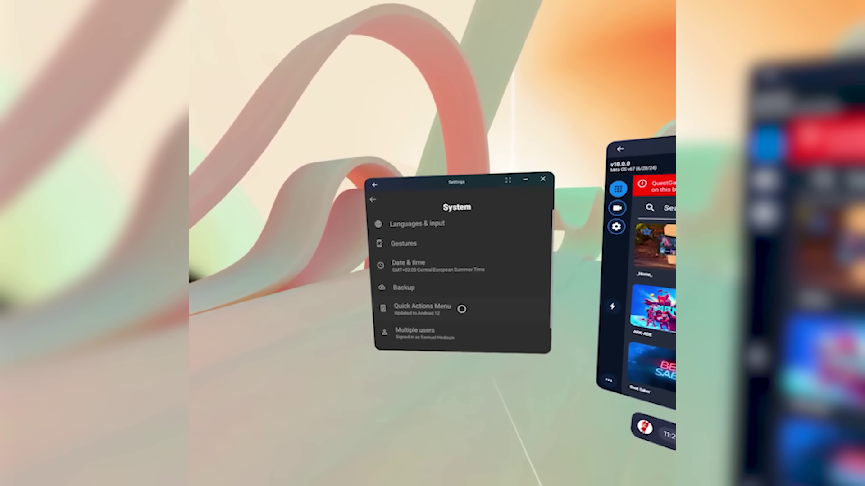
scroll(461, 309, "down", 2)
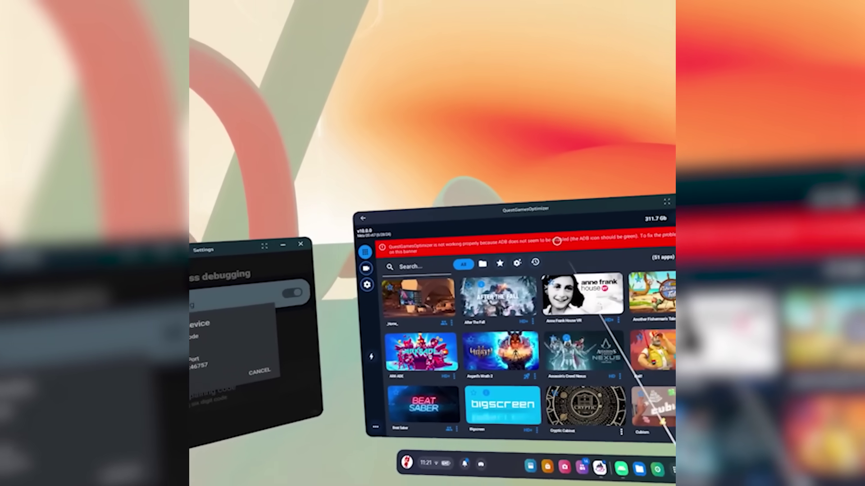
Open the ADB error fixes and enter the Wi-Fi pairing code under Solution #2.
left_click(581, 237)
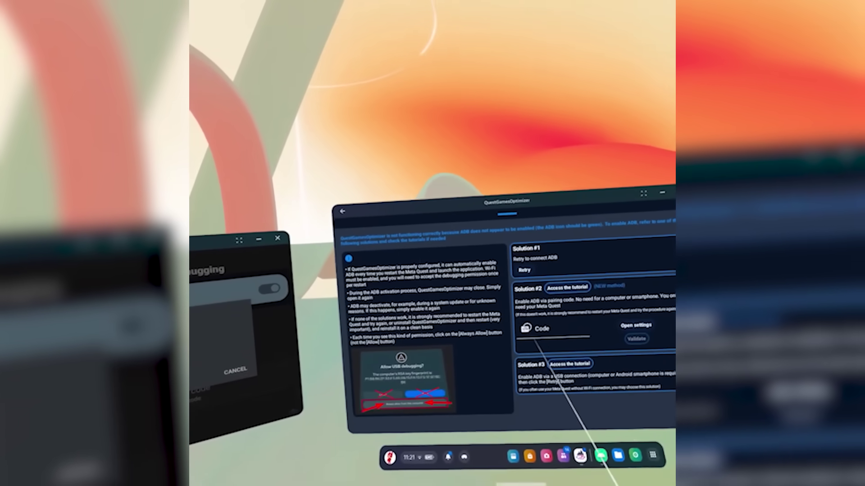
left_click(553, 318)
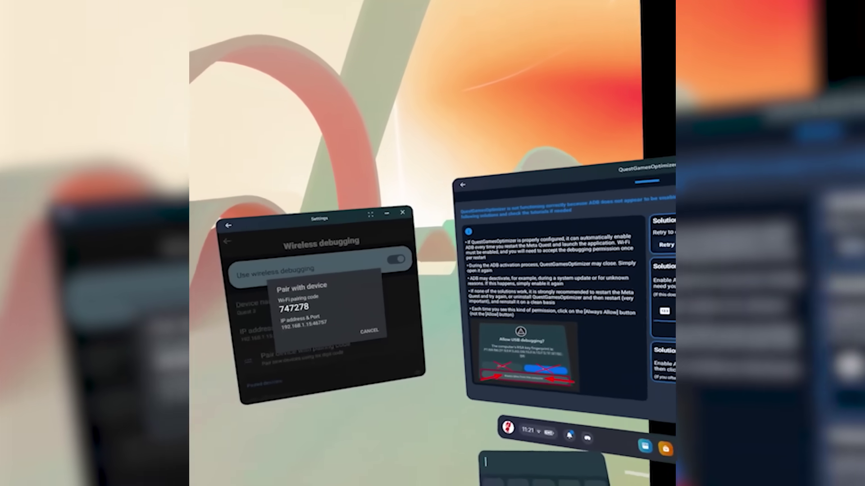
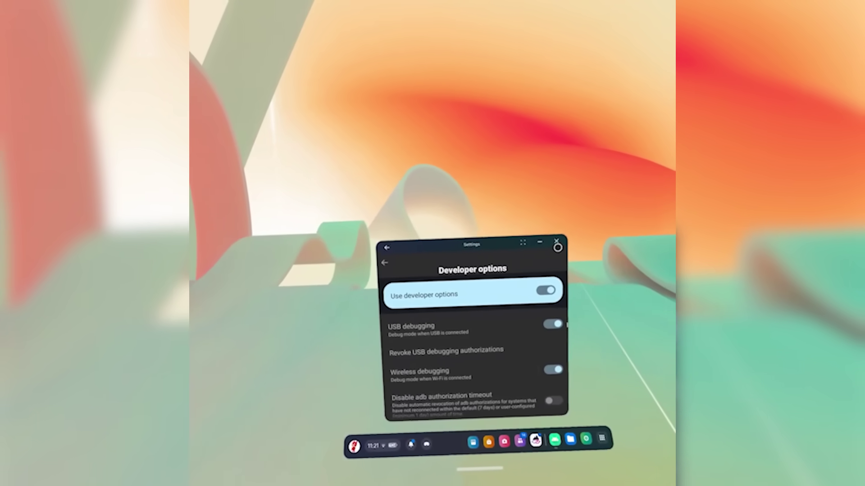
Close the developer settings, reopen QuestGamesOptimizer, and open Downtown Club's options.
left_click(557, 245)
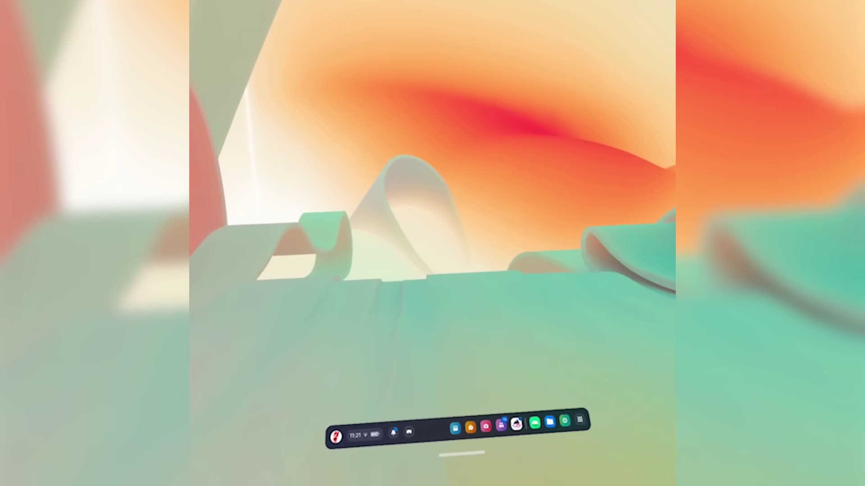
left_click(513, 418)
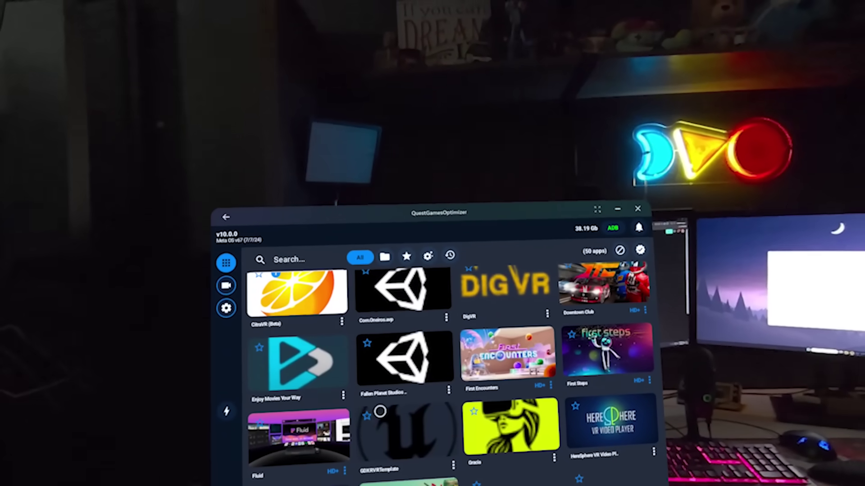
scroll(391, 380, "up", 3)
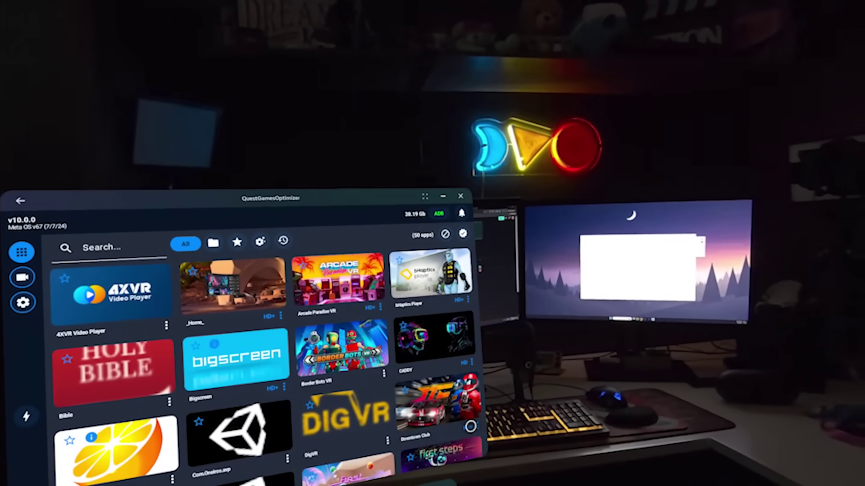
left_click(470, 426)
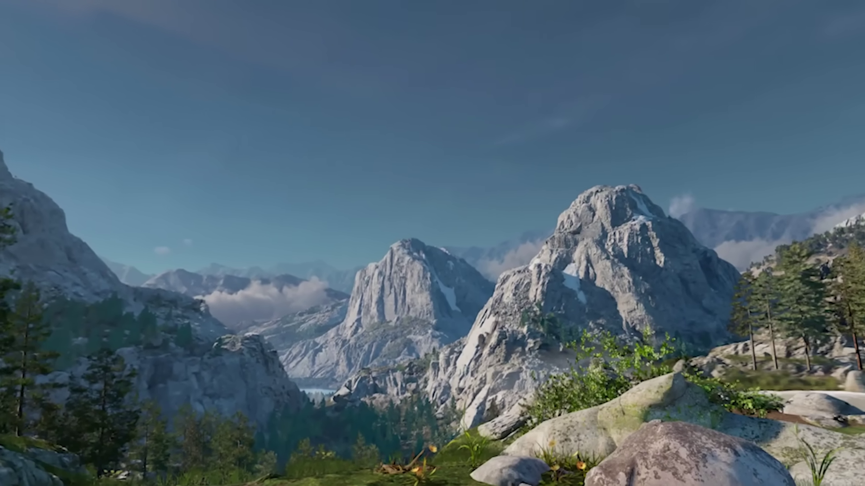
Bring up the home menu, open the app Library, and close the Horizon Feed panel.
key("super")
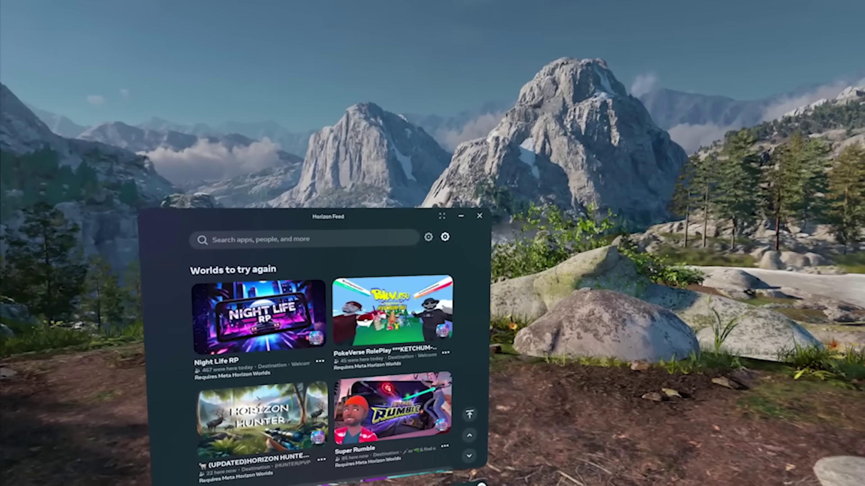
left_click(481, 485)
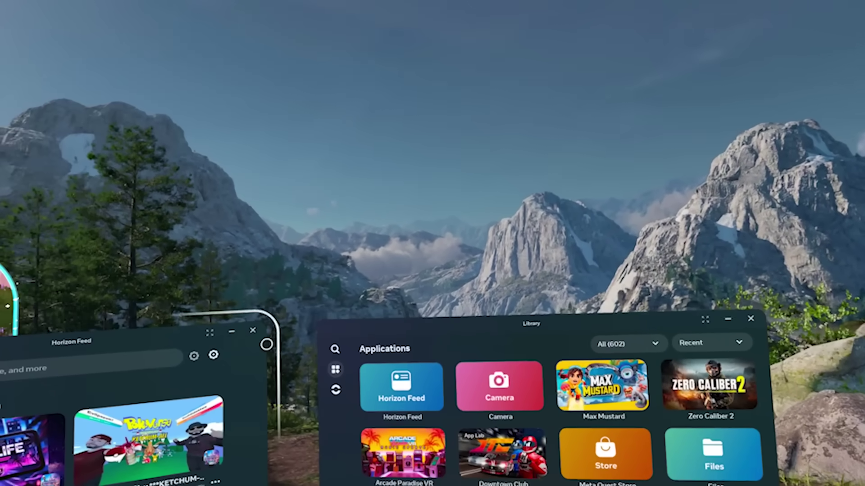
left_click(248, 335)
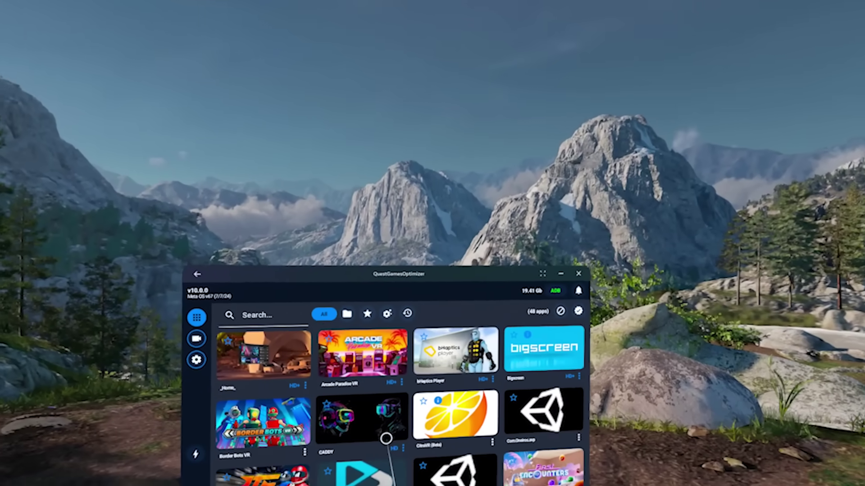
Scroll through the app grid, then open the options menu for Arcade Paradise VR.
scroll(470, 431, "down", 5)
scroll(343, 438, "down", 4)
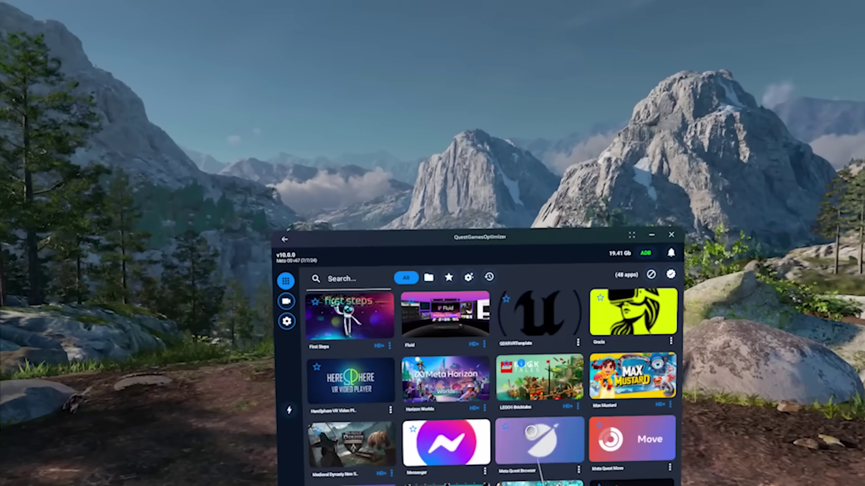
scroll(450, 432, "down", 3)
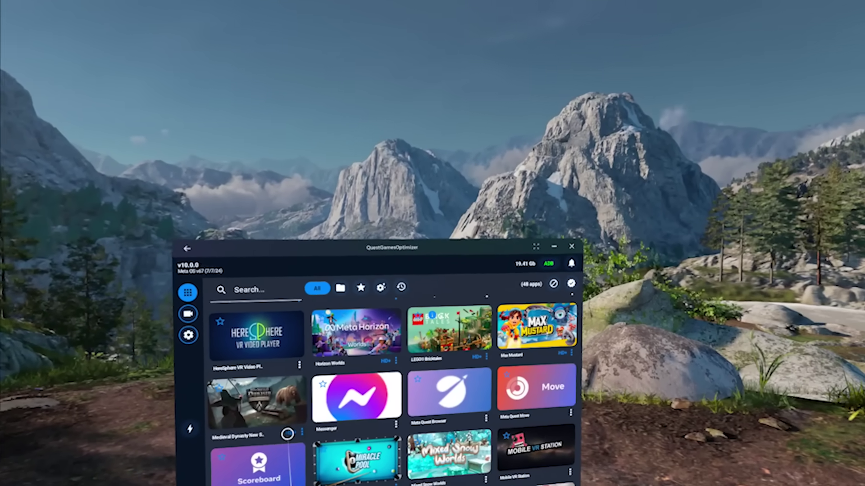
scroll(360, 446, "down", 3)
scroll(394, 460, "down", 3)
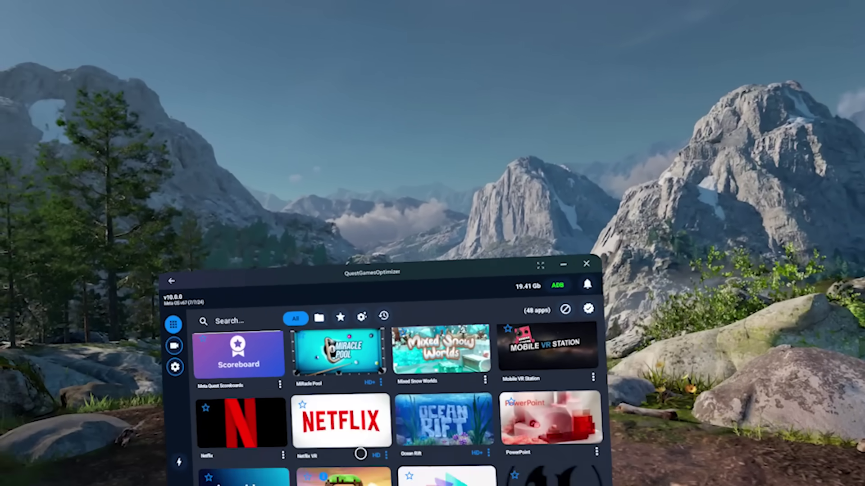
scroll(383, 469, "up", 15)
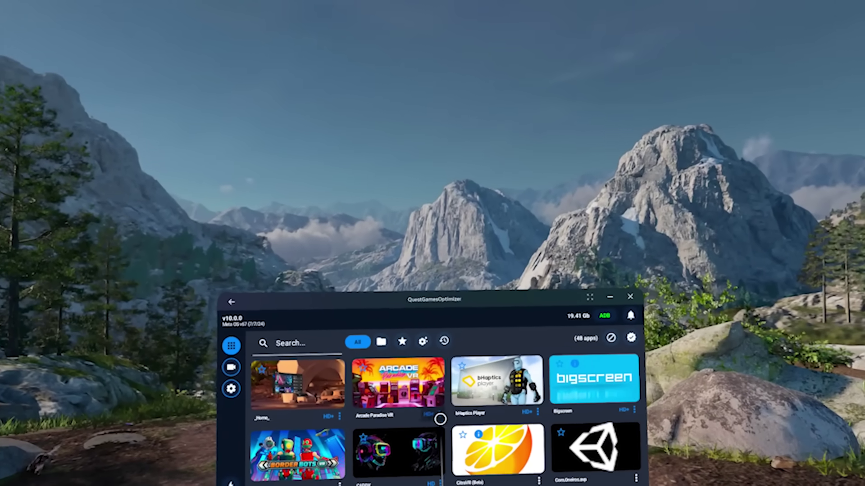
left_click(434, 441)
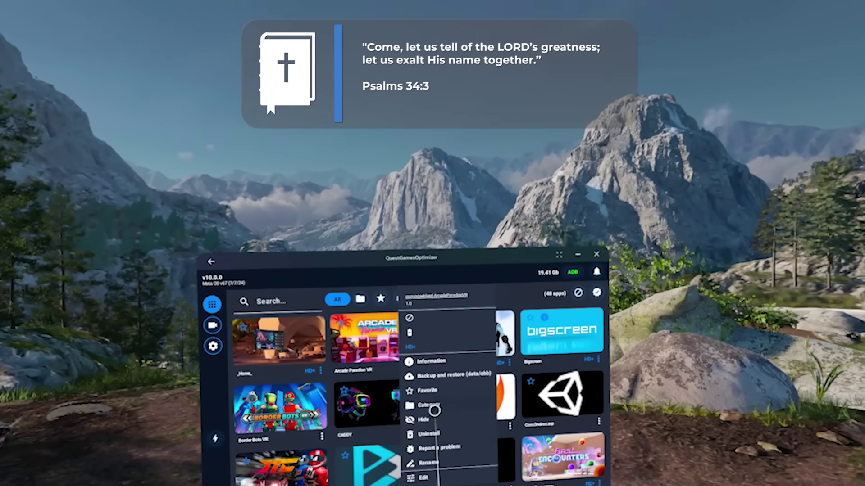
Choose Edit from Arcade Paradise VR's menu to open its resolution, Hz and CPU profile page.
left_click(439, 304)
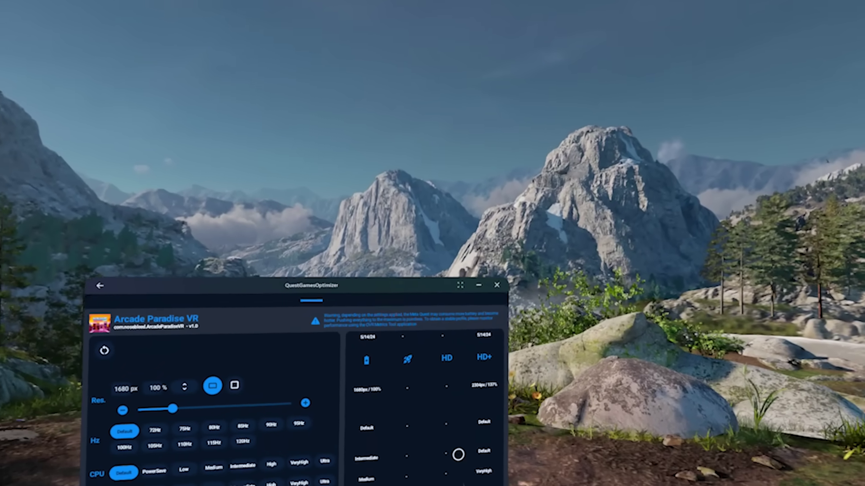
Return to the game list, scroll down to Max Mustard, and open its profile settings via Edit.
key("Escape")
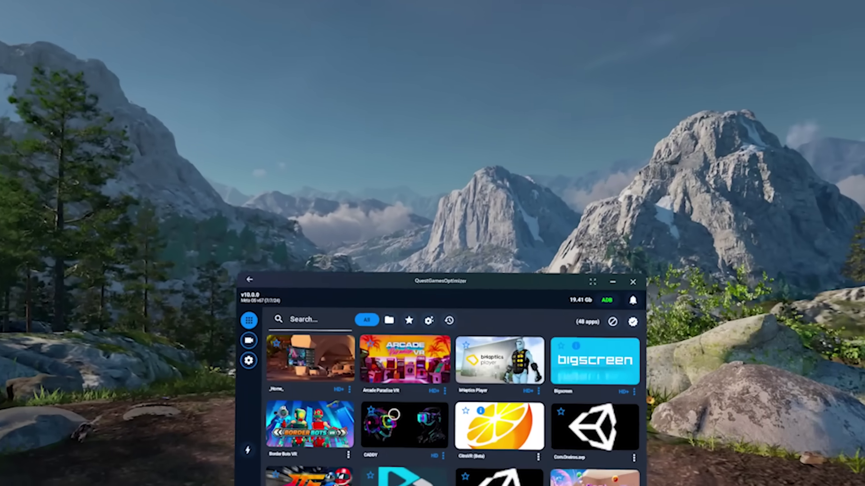
scroll(373, 387, "down", 3)
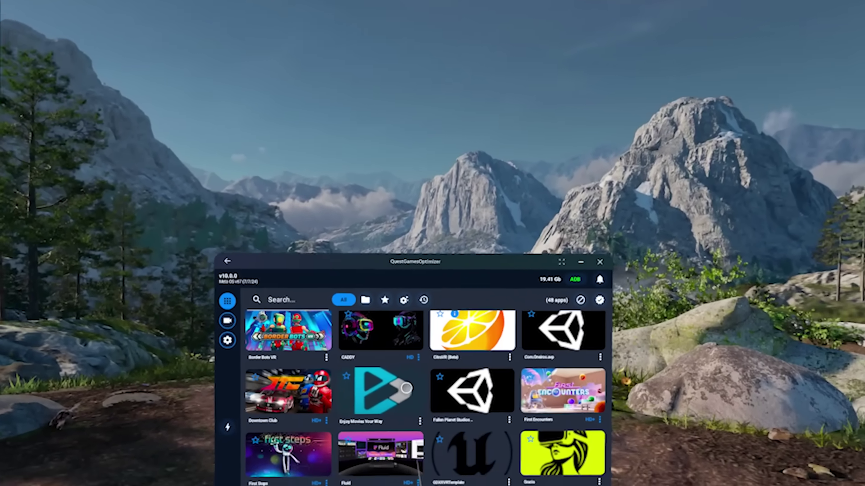
scroll(406, 389, "down", 5)
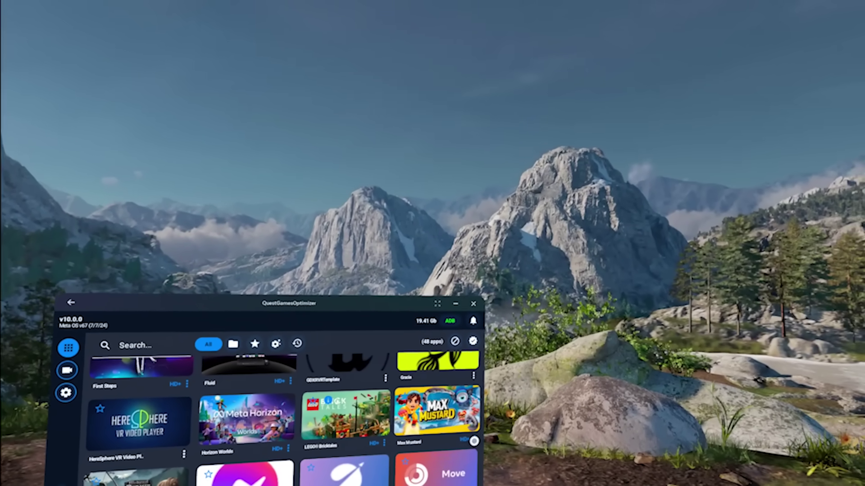
left_click(474, 441)
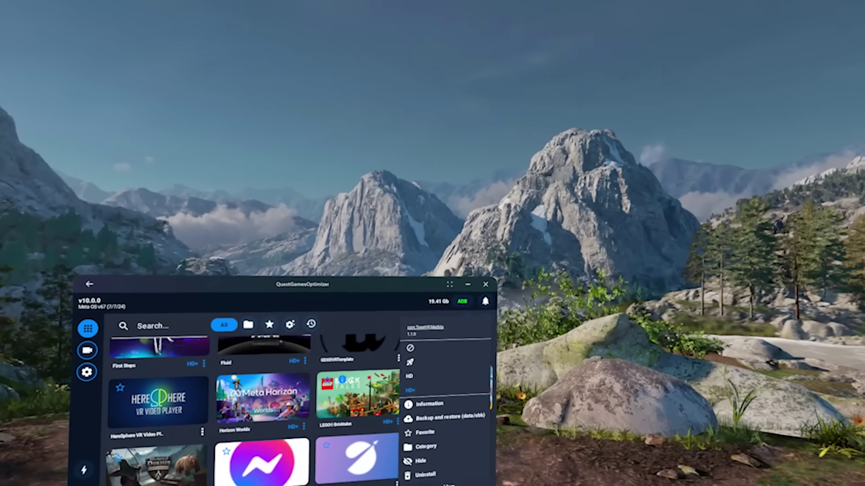
left_click(476, 425)
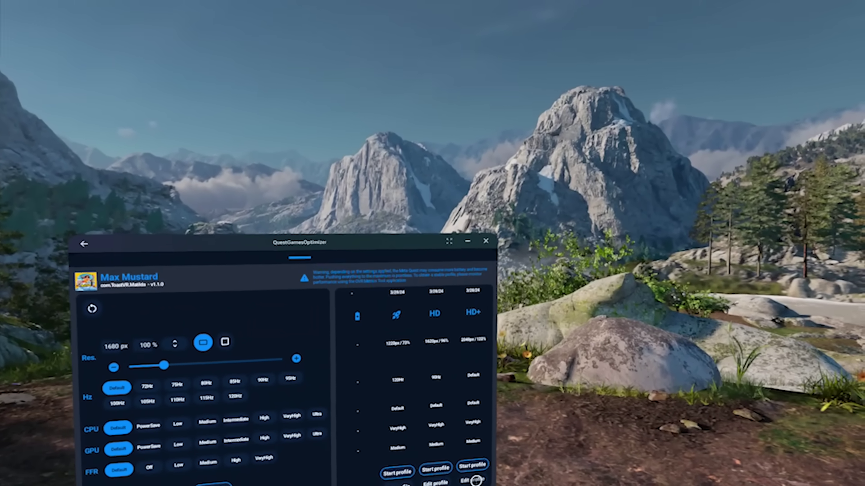
Apply the HD+ preset (2048 px, 122%) to Max Mustard and go back to the game list.
left_click(498, 479)
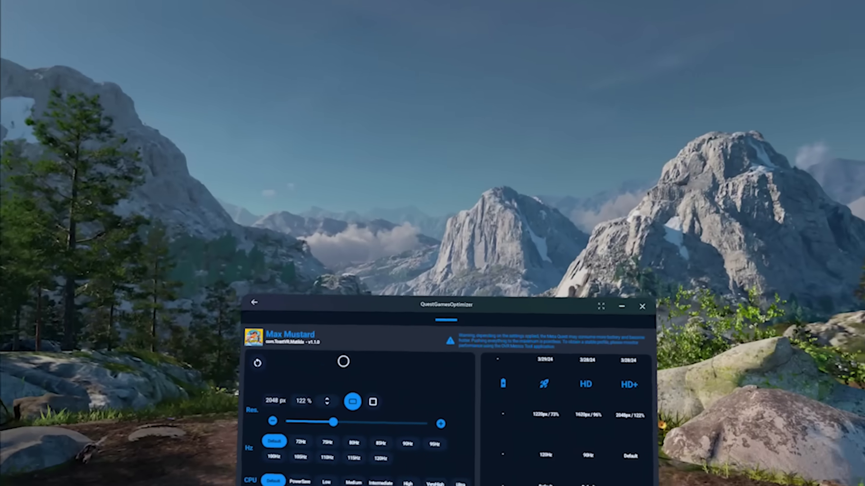
key("Escape")
scroll(425, 480, "down", 1)
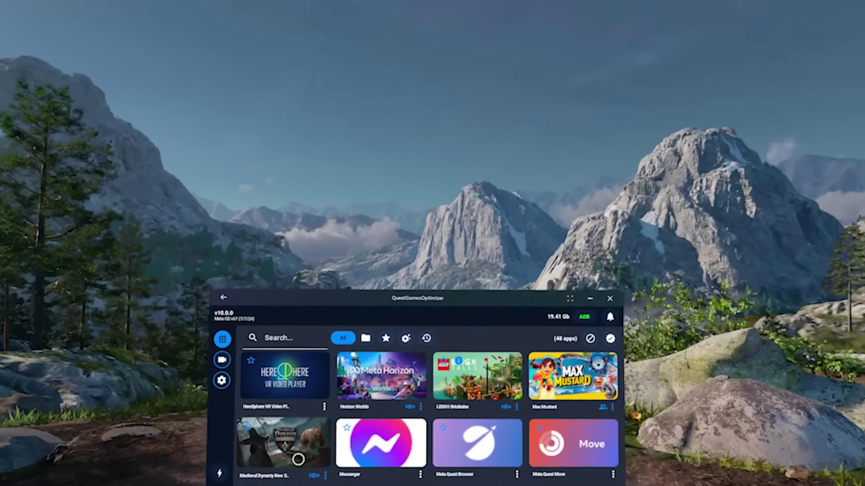
Set Zero Caliber 1.5's profile resolution to 2116 px at 126%, then return to the list.
scroll(252, 445, "down", 5)
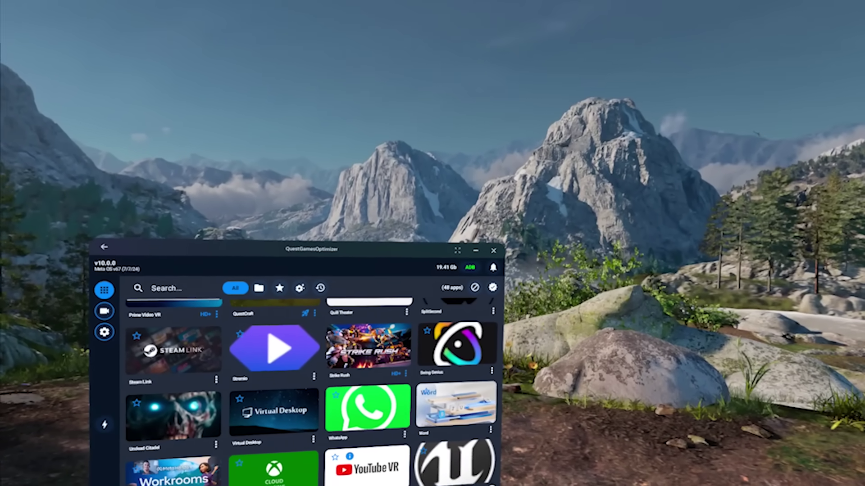
left_click(490, 308)
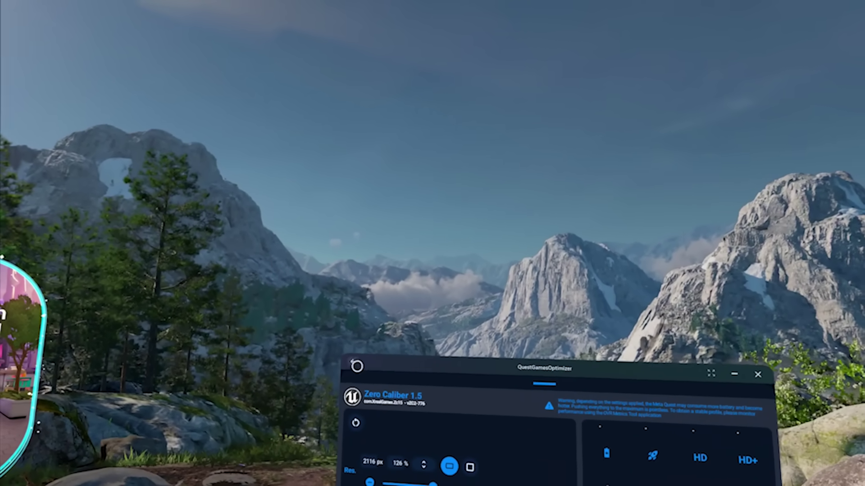
scroll(536, 446, "down", 2)
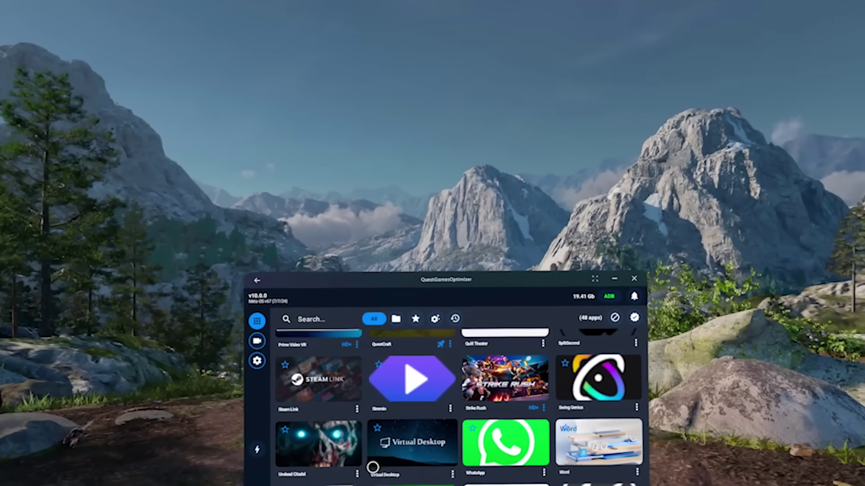
Verify Auto detection is ON, then launch Max Mustard from the Library's All (602) view.
scroll(536, 446, "up", 8)
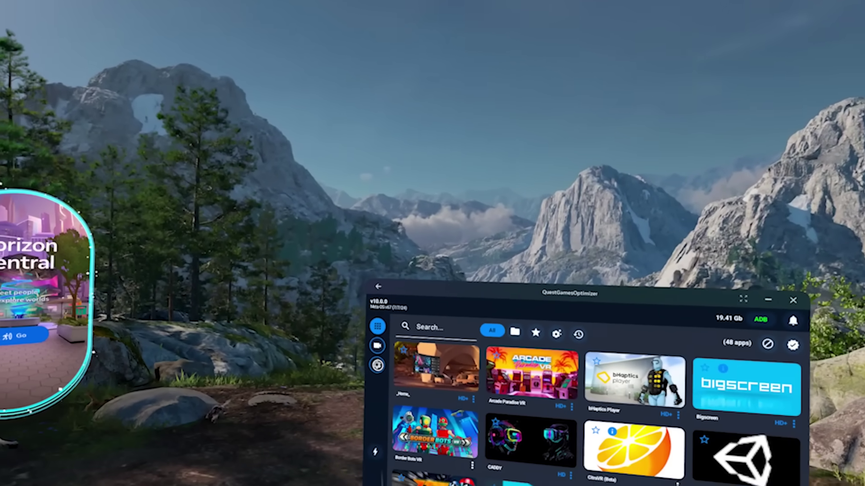
left_click(378, 364)
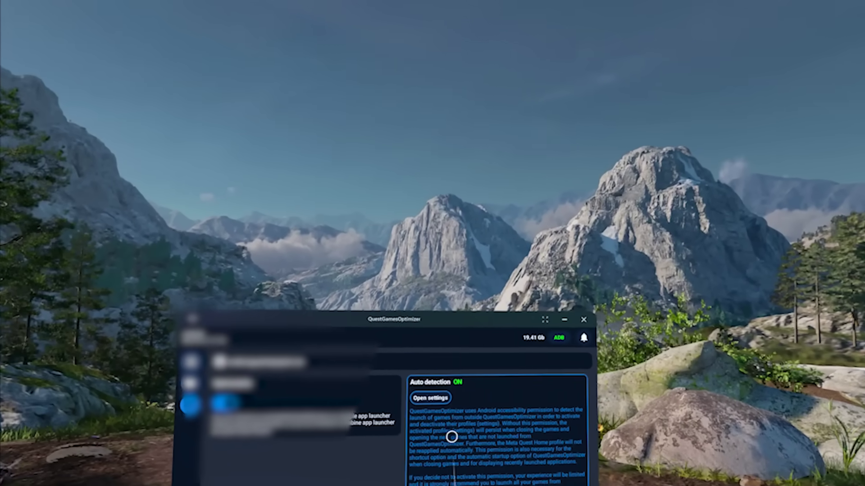
scroll(464, 410, "down", 5)
scroll(468, 399, "up", 5)
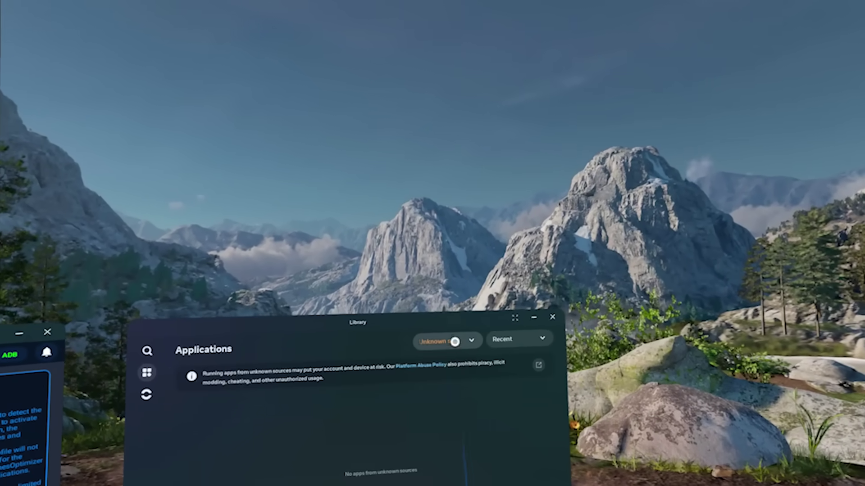
left_click(460, 375)
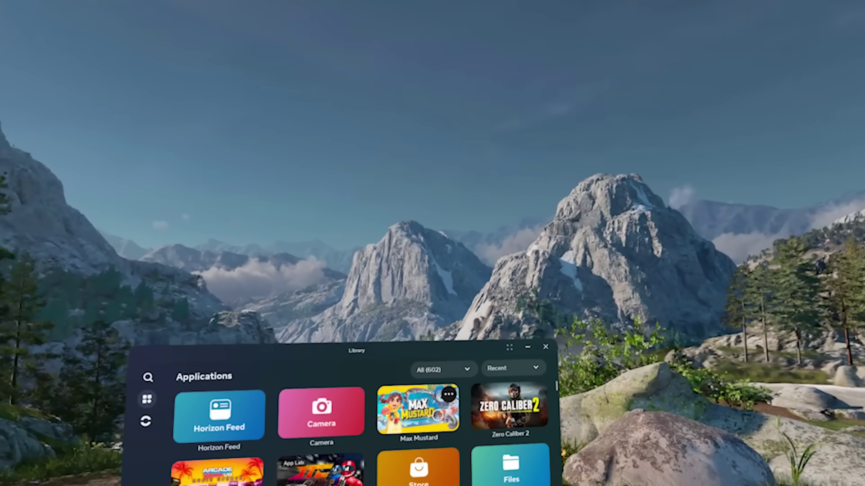
left_click(441, 396)
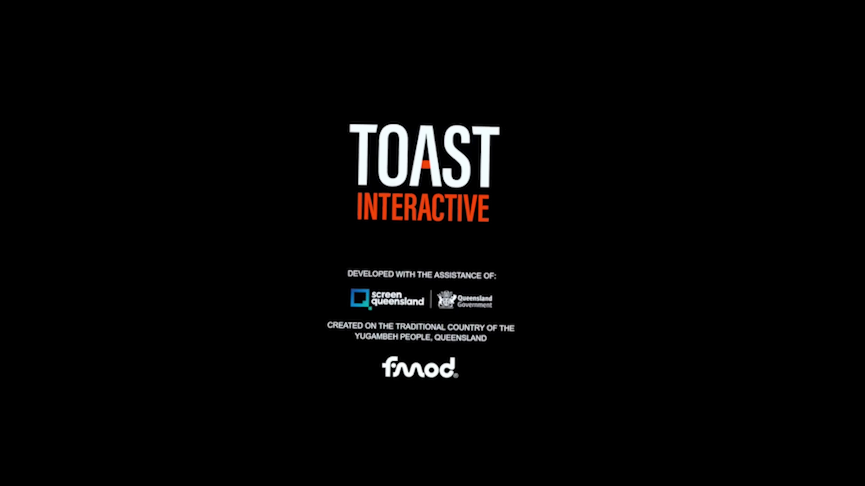